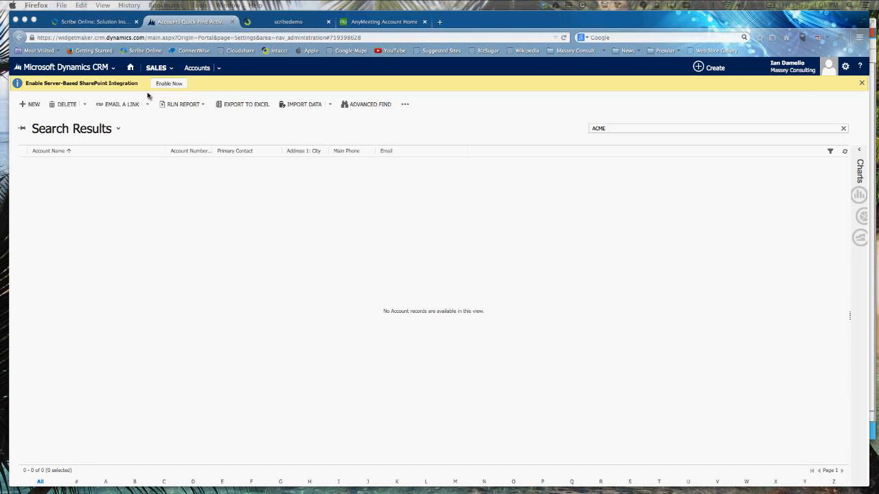
In Scribe Online, open the CRM Accounts --> Intacct Customers map and review its account query and Create Customer field mappings.
{"action": "left_click", "coordinate": [100, 24]}
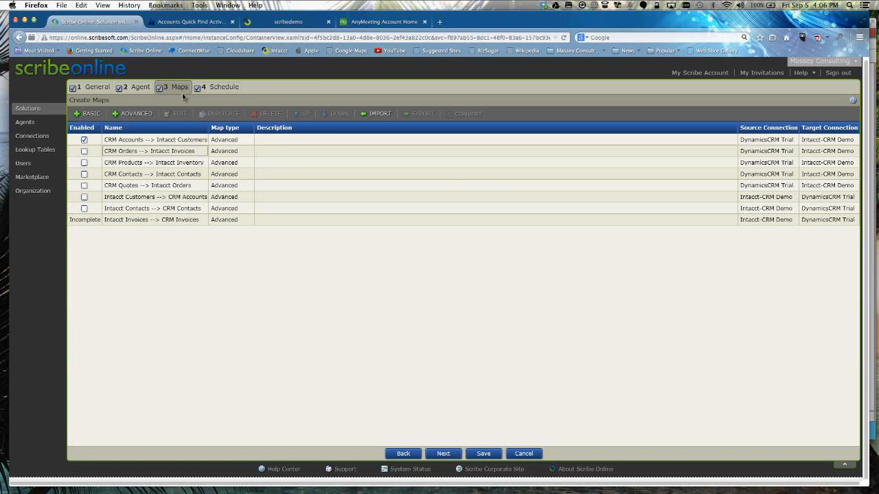
{"action": "left_click", "coordinate": [176, 140]}
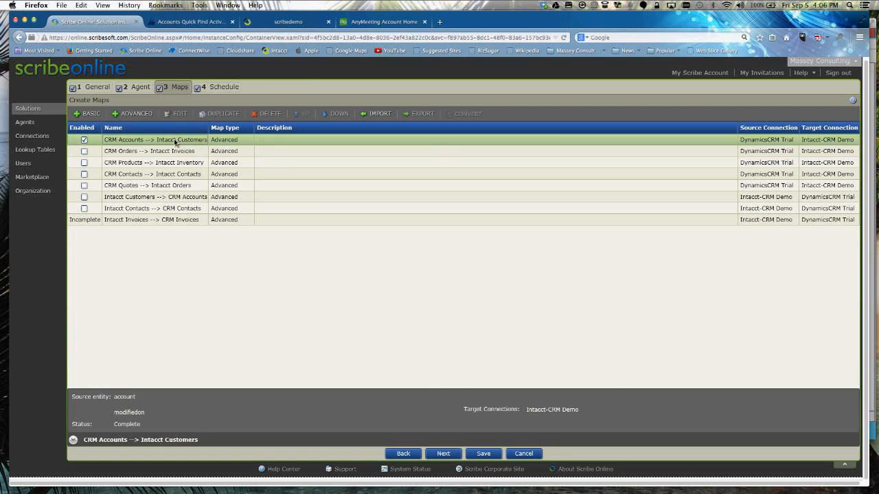
{"action": "double_click", "coordinate": [174, 142]}
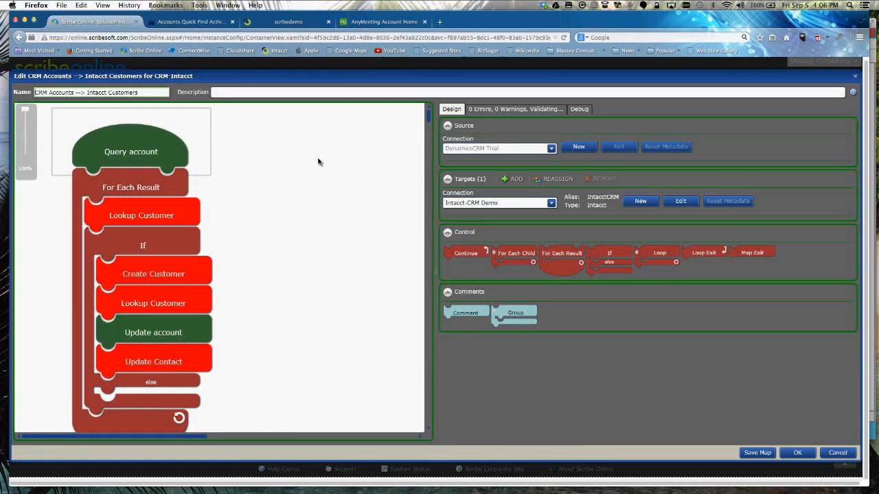
{"action": "double_click", "coordinate": [130, 151]}
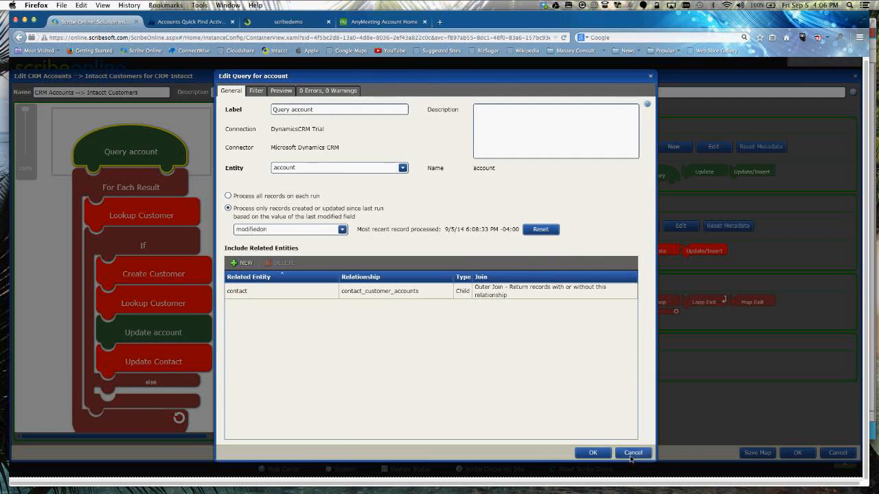
{"action": "key", "text": "Escape"}
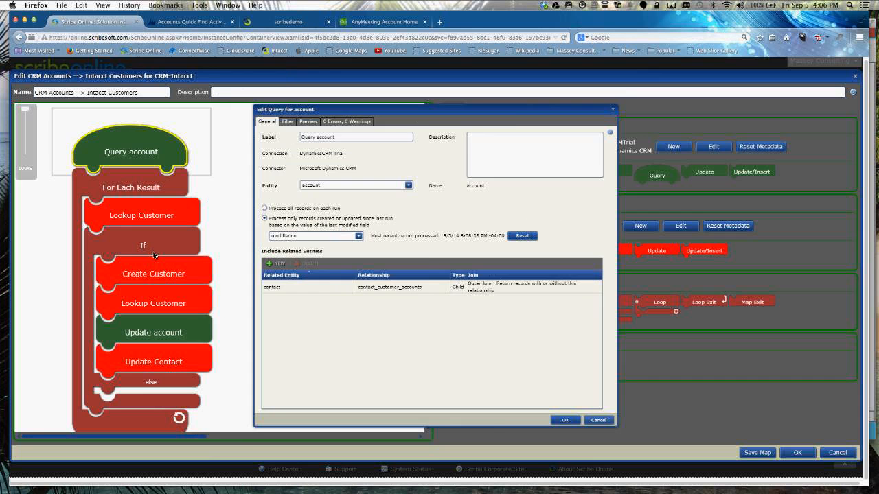
{"action": "left_click", "coordinate": [152, 273]}
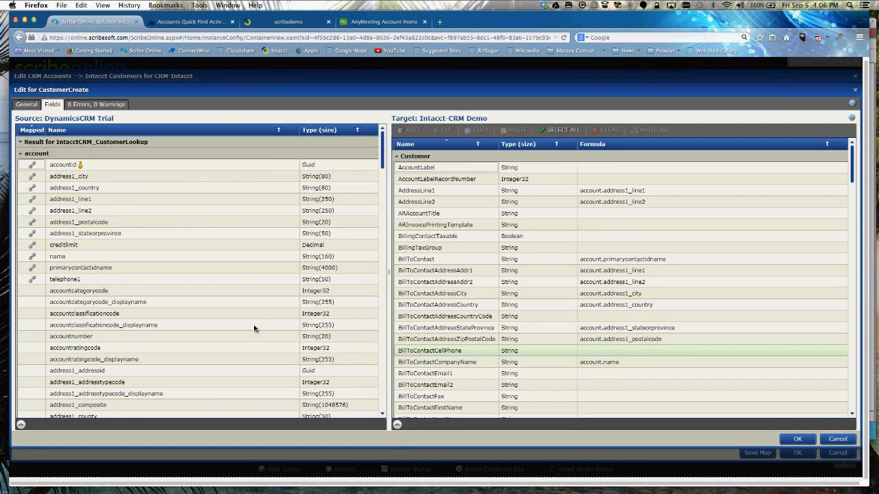
{"action": "left_click_drag", "start_coordinate": [165, 314], "coordinate": [236, 318]}
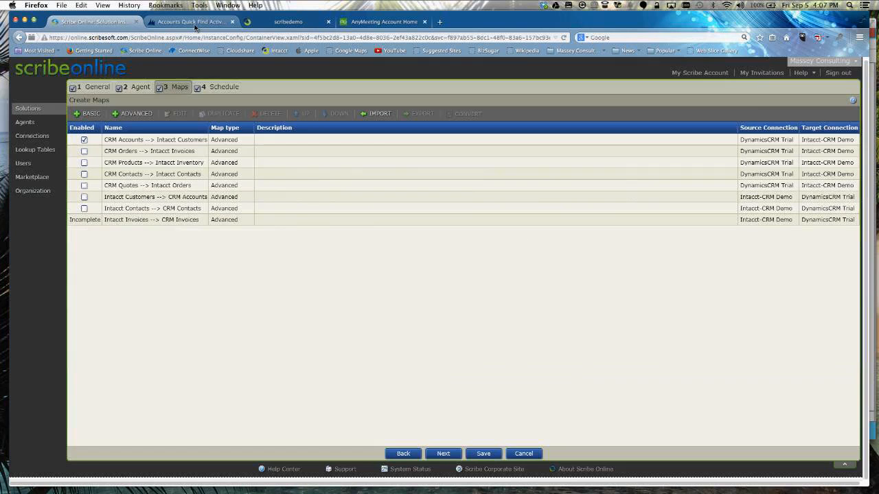
Search for ACME in the Dynamics CRM accounts and in the Intacct customer list by customer name.
{"action": "left_click", "coordinate": [192, 22]}
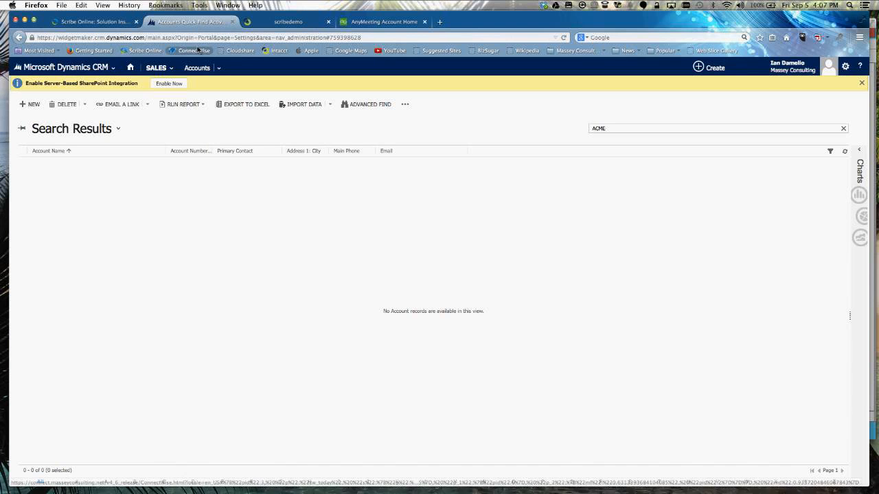
{"action": "left_click", "coordinate": [630, 130]}
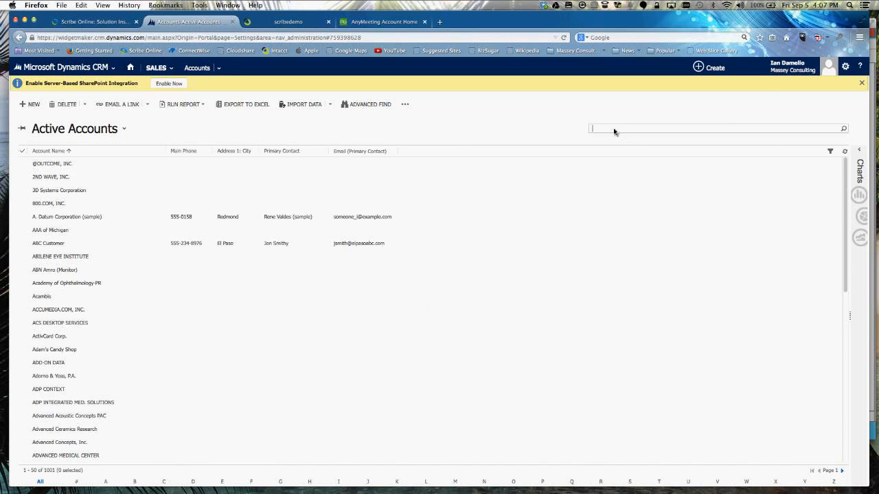
{"action": "type", "text": "ACME"}
{"action": "key", "text": "Return"}
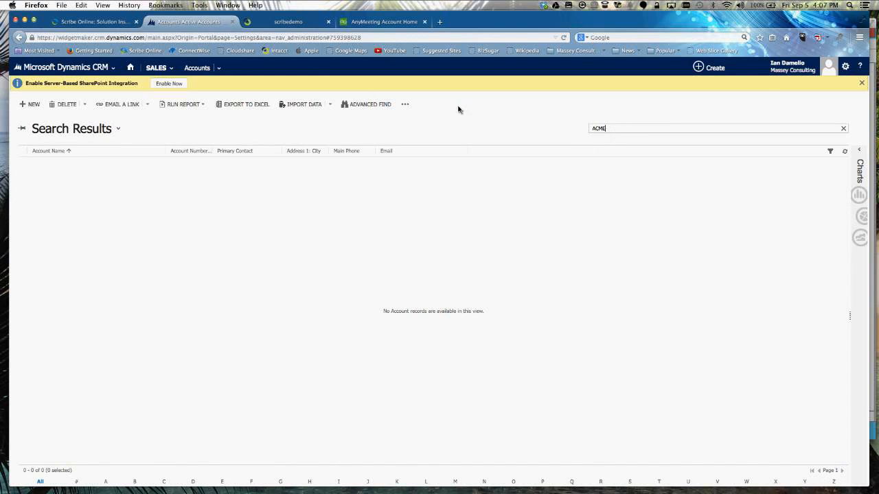
{"action": "left_click", "coordinate": [290, 24]}
{"action": "left_click", "coordinate": [241, 163]}
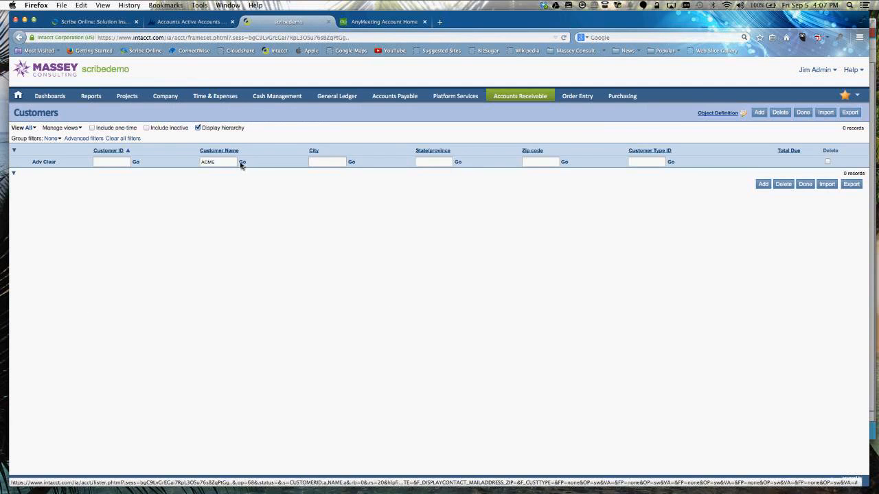
In Dynamics CRM, start a new account named ACME Explosives and enter its phone number.
{"action": "left_click", "coordinate": [185, 21]}
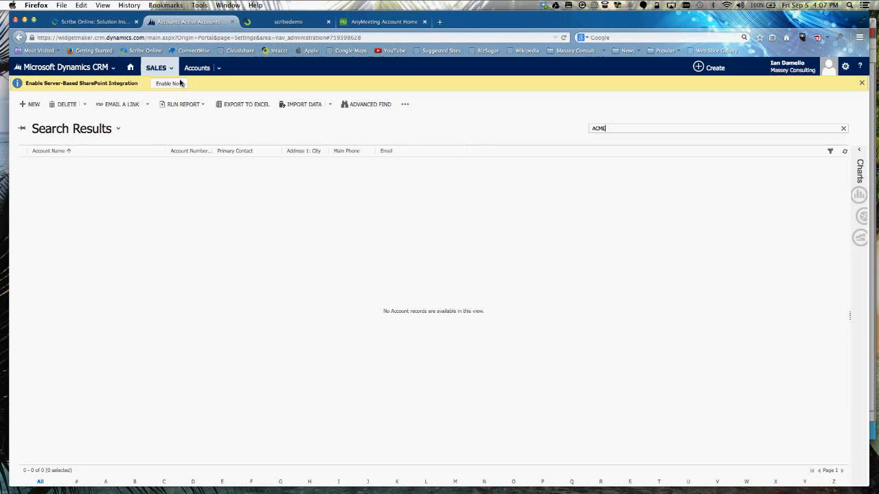
{"action": "left_click", "coordinate": [32, 108]}
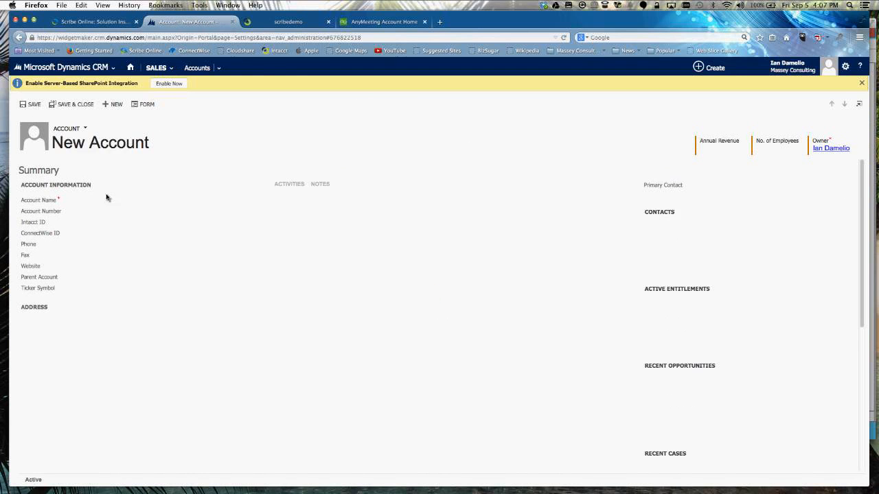
{"action": "type", "text": "ACME Exp"}
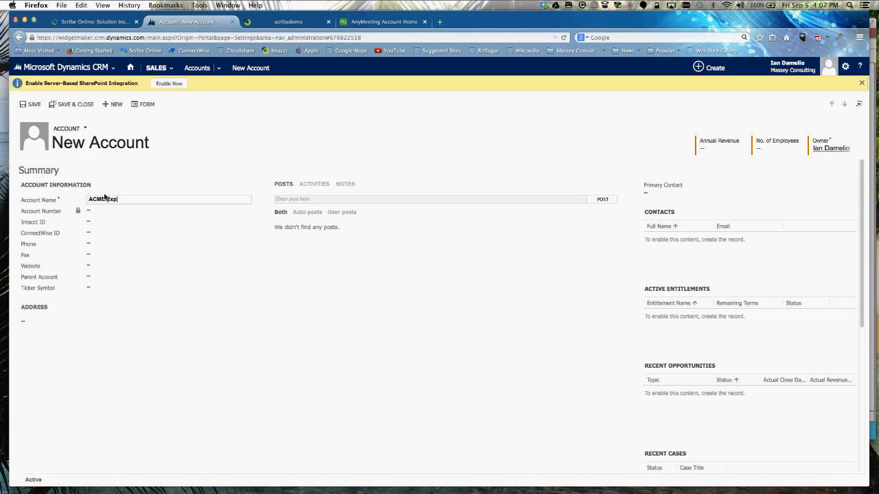
{"action": "type", "text": "losives"}
{"action": "key", "text": "Tab"}
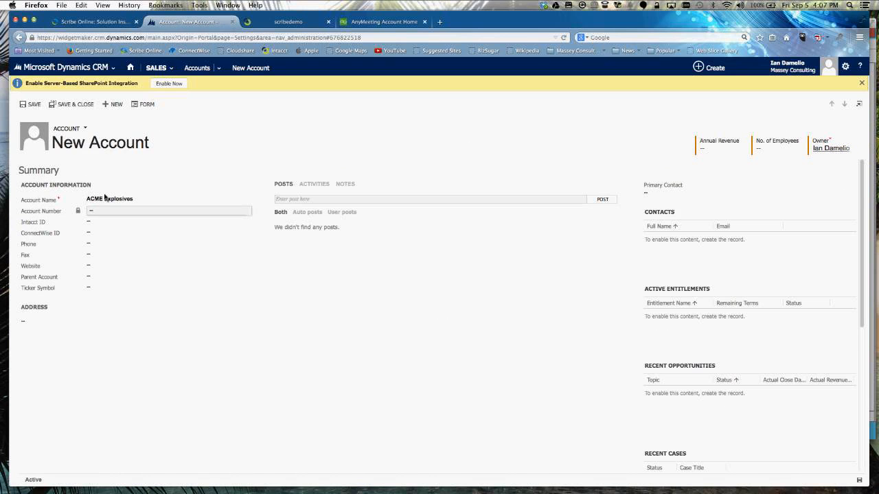
{"action": "key", "text": "Tab"}
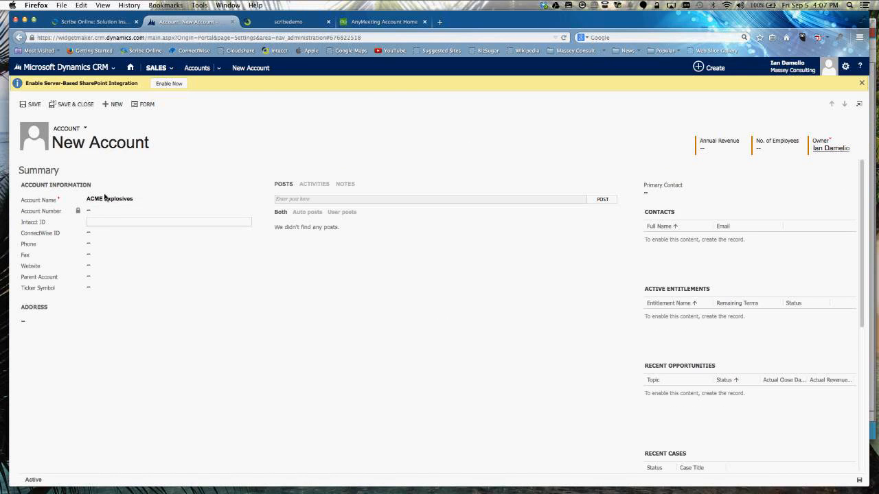
{"action": "key", "text": "Tab"}
{"action": "key", "text": "Tab"}
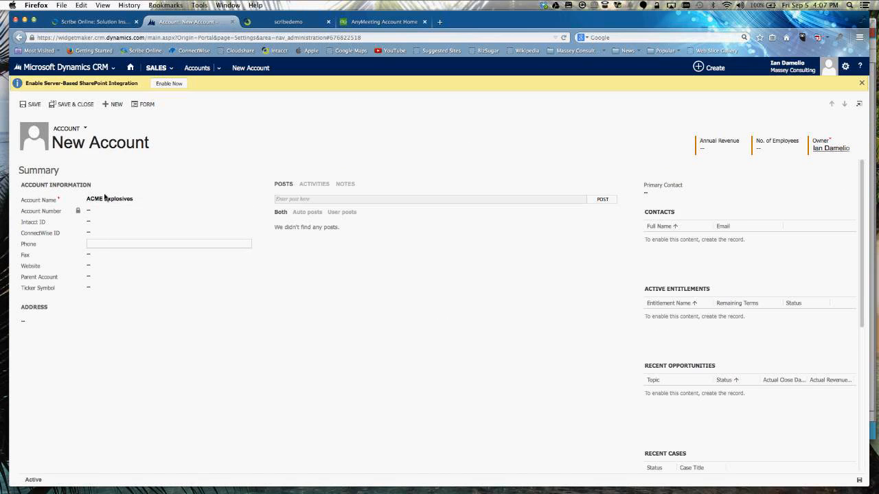
{"action": "type", "text": "888-555-1212"}
Enter the first street line of the new account's address.
{"action": "key", "text": "Tab"}
{"action": "key", "text": "Tab"}
{"action": "key", "text": "Tab"}
{"action": "key", "text": "Tab"}
{"action": "key", "text": "Tab"}
{"action": "key", "text": "Tab"}
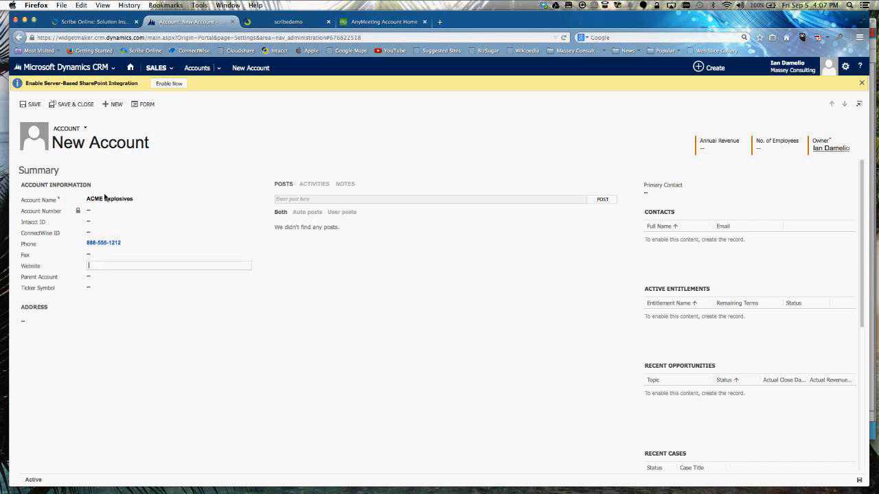
{"action": "key", "text": "shift+Tab"}
{"action": "type", "text": "1"}
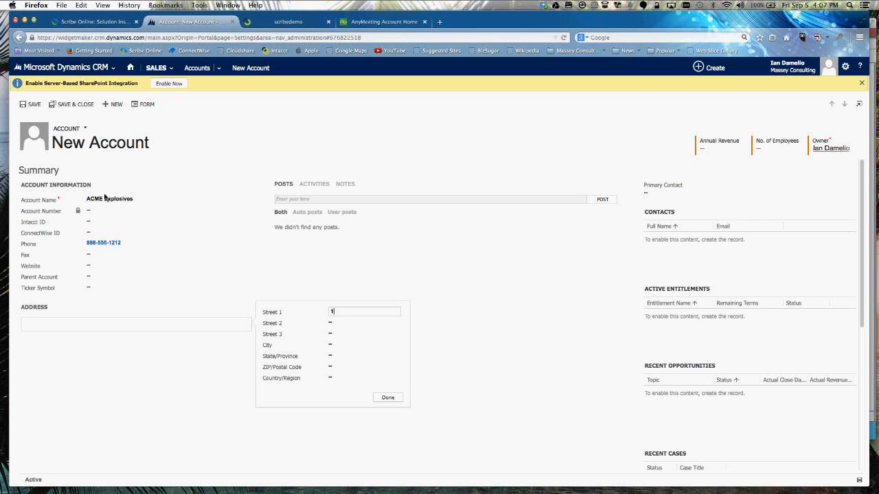
{"action": "type", "text": "0 Main St"}
{"action": "key", "text": "Tab"}
{"action": "key", "text": "Tab"}
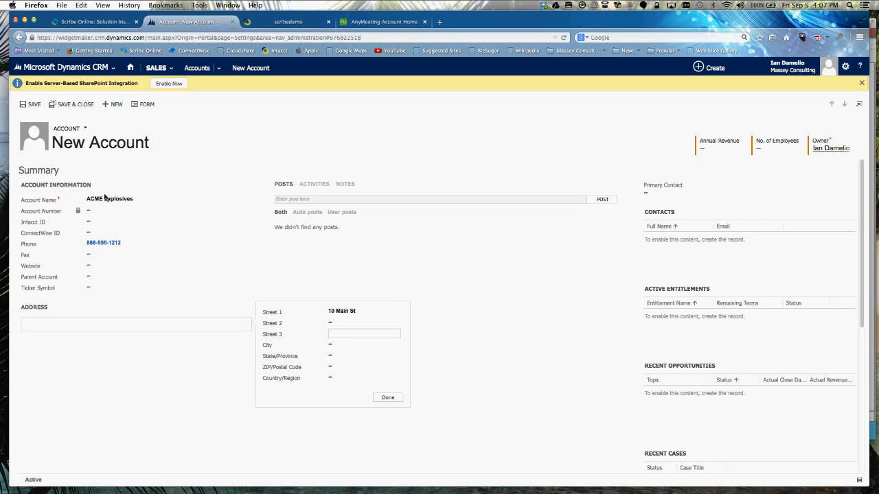
Fill in the address's city, state and ZIP code, and save the ACME Explosives account.
{"action": "key", "text": "Tab"}
{"action": "type", "text": "Ralei"}
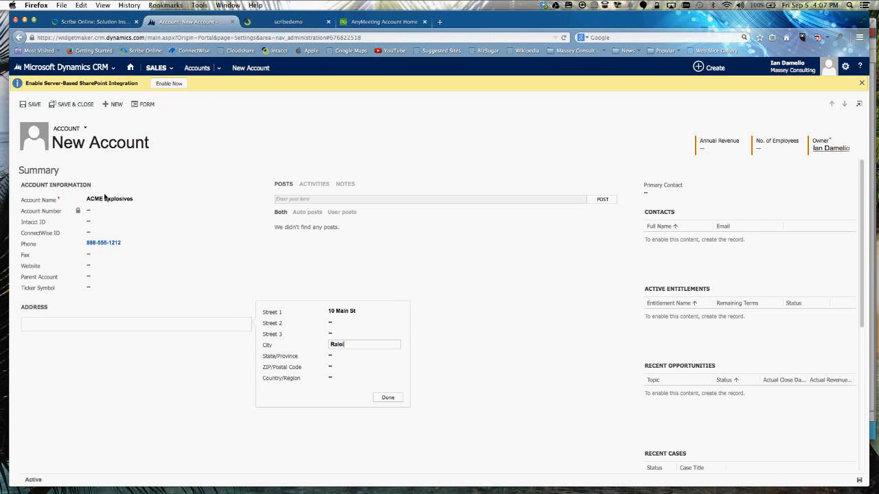
{"action": "type", "text": "gh"}
{"action": "key", "text": "Tab"}
{"action": "type", "text": "NC"}
{"action": "key", "text": "Tab"}
{"action": "type", "text": "27"}
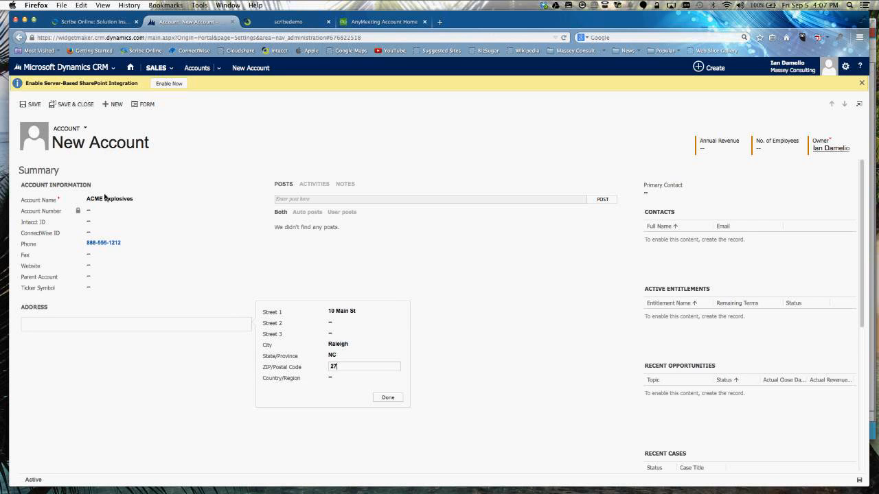
{"action": "type", "text": "609"}
{"action": "key", "text": "Tab"}
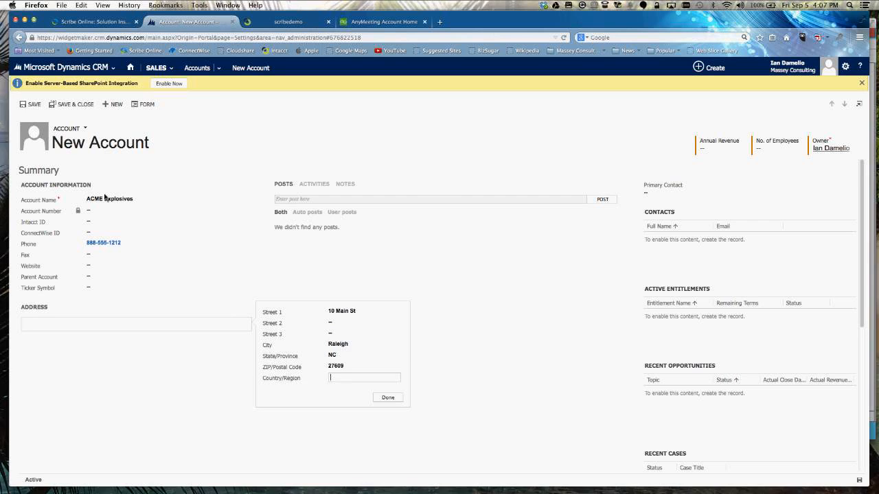
{"action": "left_click", "coordinate": [388, 398]}
{"action": "left_click", "coordinate": [25, 104]}
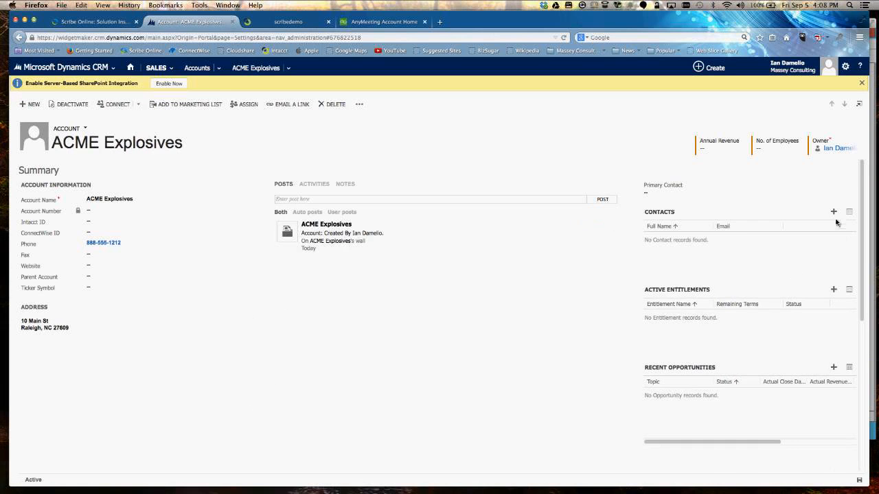
Add a contact to ACME Explosives with first name, last name and the job title Head Product Tester, and save it.
{"action": "left_click", "coordinate": [834, 215]}
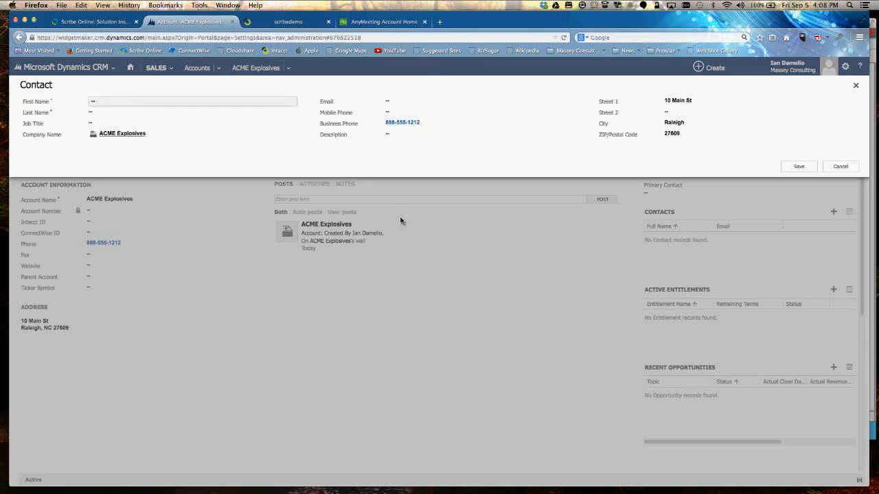
{"action": "type", "text": "Wile"}
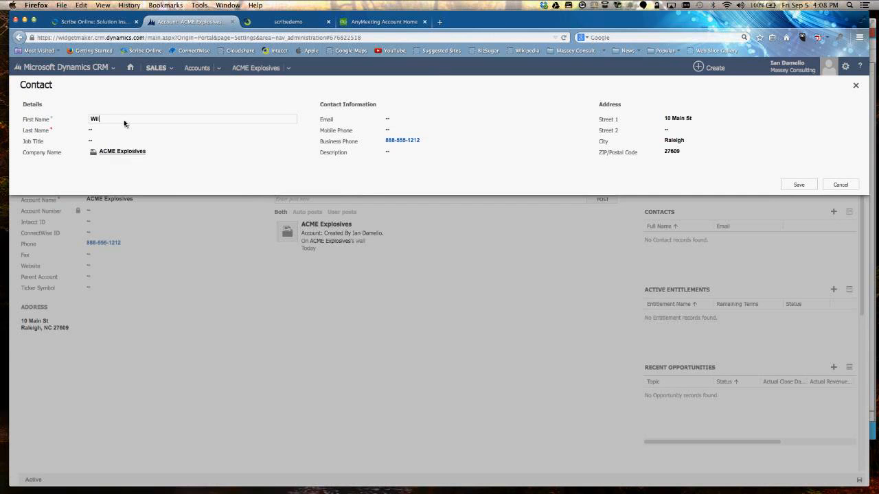
{"action": "key", "text": "Tab"}
{"action": "type", "text": "Coyote"}
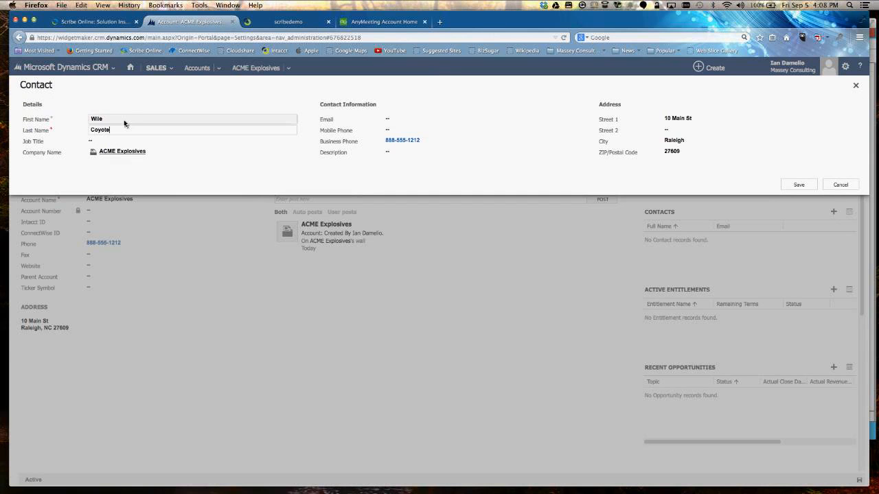
{"action": "key", "text": "Tab"}
{"action": "type", "text": "Head"}
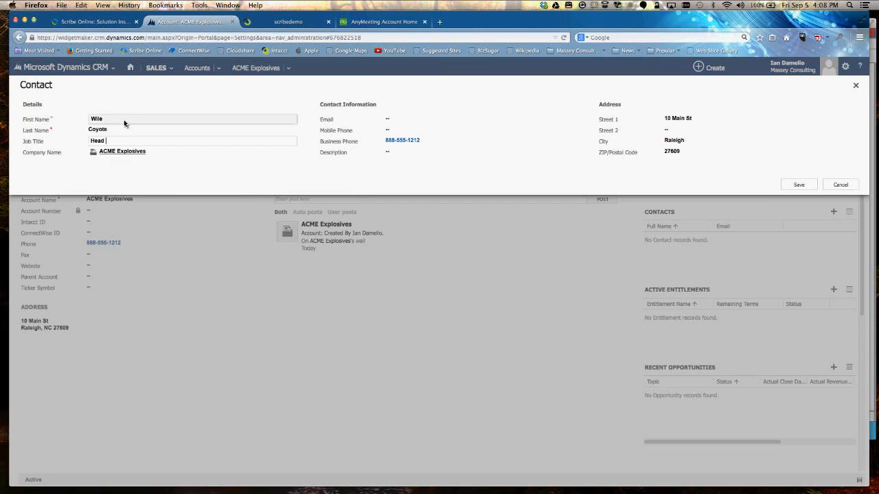
{"action": "type", "text": " Product Tester"}
{"action": "key", "text": "Tab"}
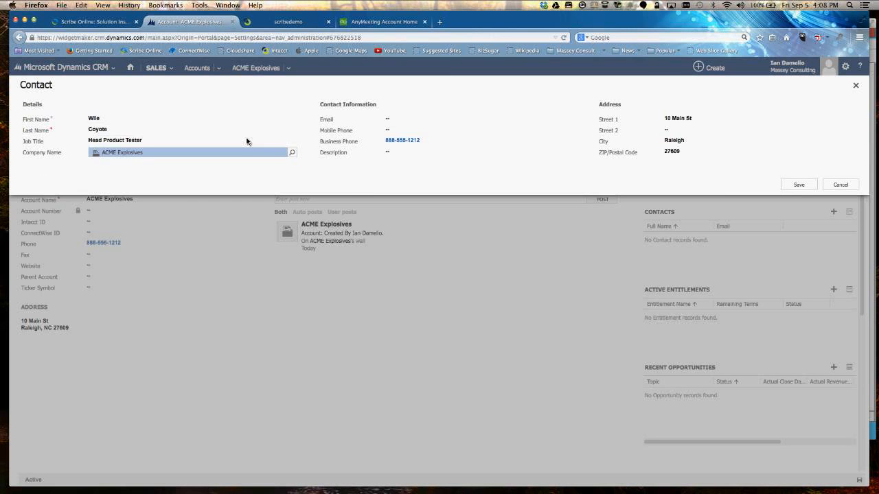
{"action": "left_click", "coordinate": [798, 185]}
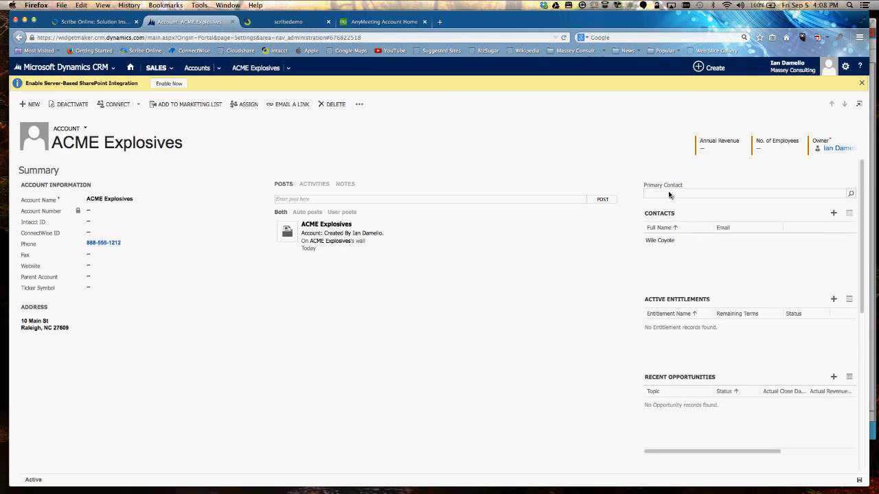
Set the newly added contact as the account's primary contact and save the changes.
{"action": "left_click", "coordinate": [669, 193]}
{"action": "type", "text": "Wile"}
{"action": "key", "text": "Tab"}
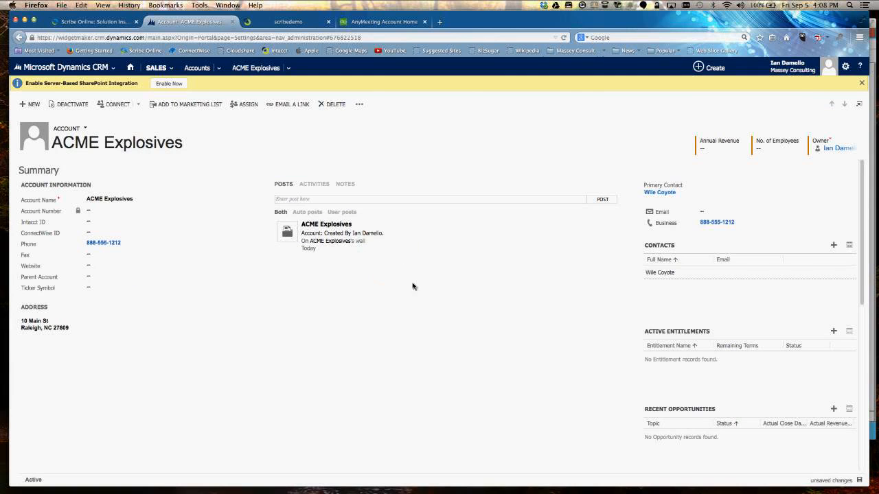
{"action": "left_click", "coordinate": [859, 480]}
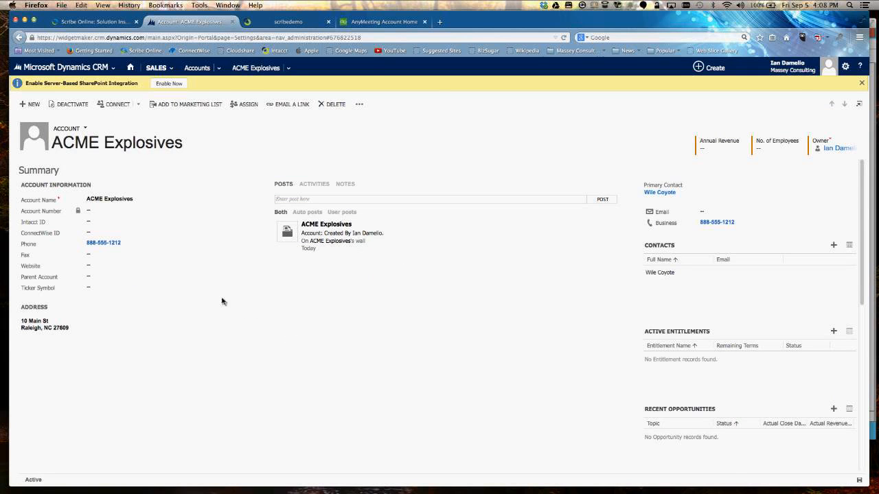
Return to the accounts list and reopen the ACME Explosives record to check its details.
{"action": "left_click", "coordinate": [198, 68]}
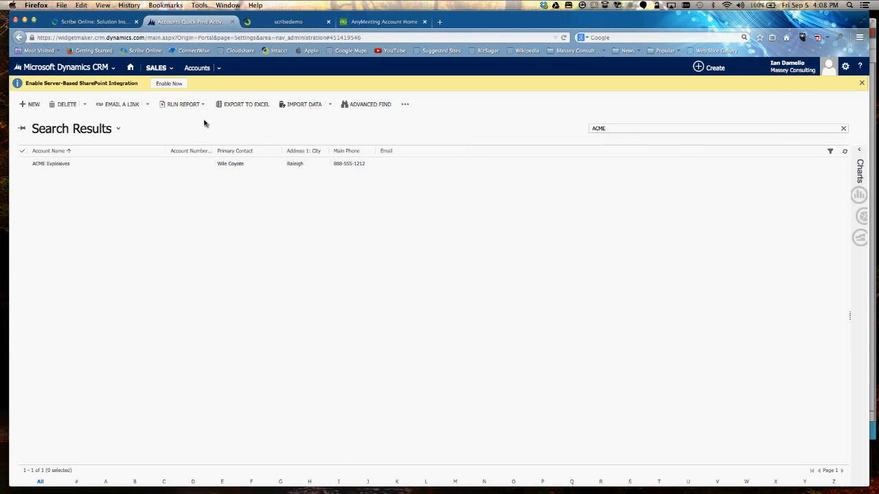
{"action": "left_click", "coordinate": [59, 167]}
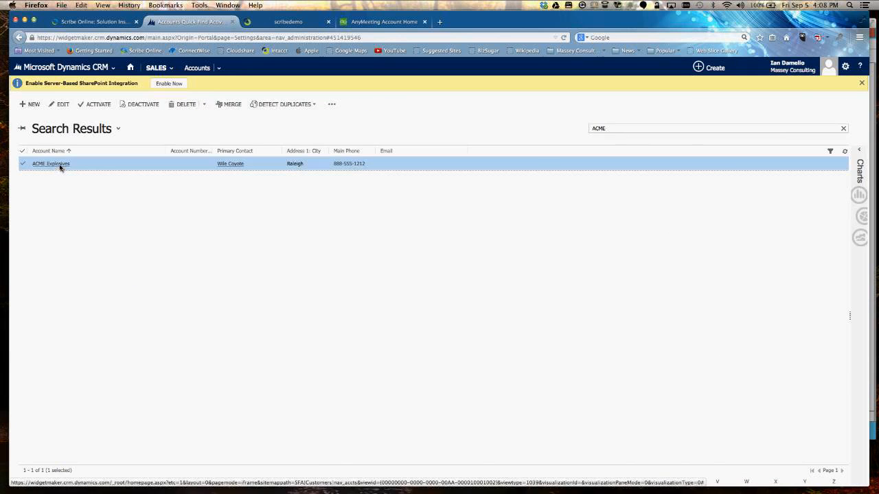
{"action": "left_click", "coordinate": [60, 165]}
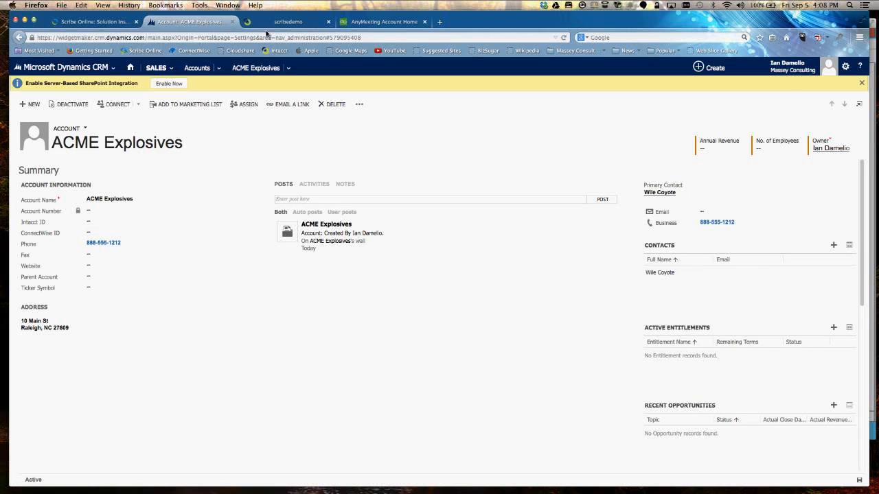
Check the maps in Scribe Online, switch to Intacct, and reload the Accounts Receivable customers list.
{"action": "left_click", "coordinate": [100, 27]}
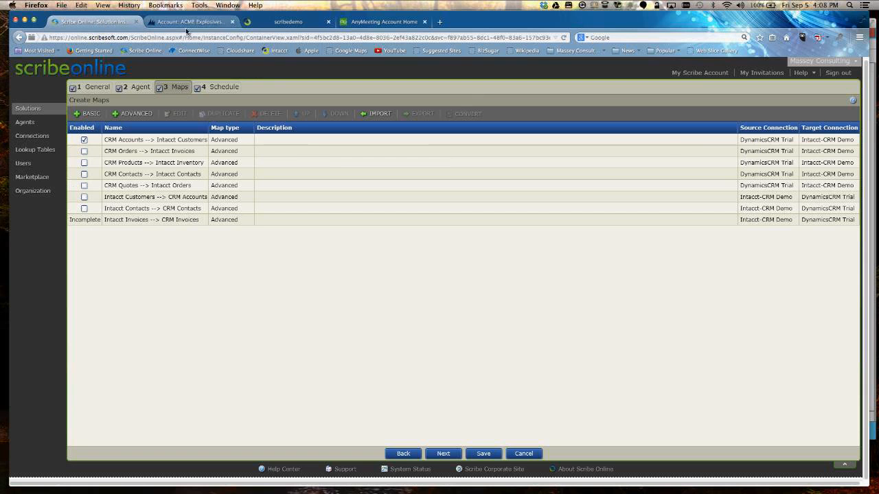
{"action": "left_click", "coordinate": [281, 22]}
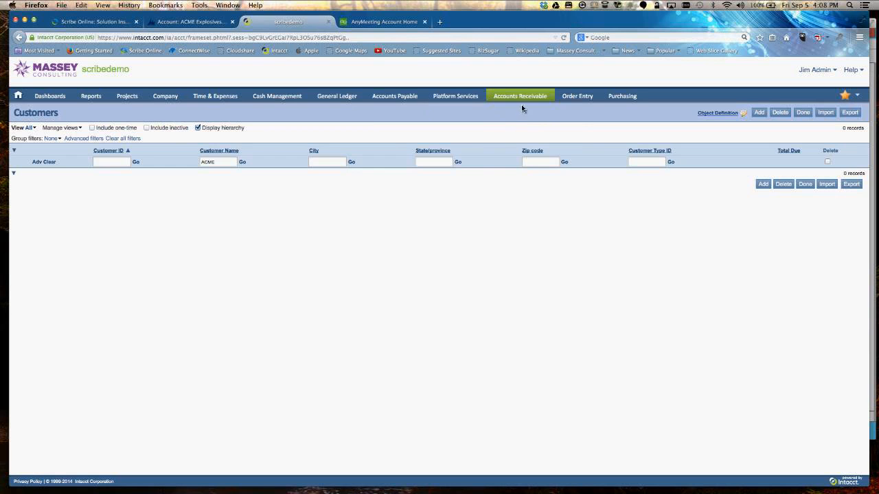
{"action": "mouse_move", "coordinate": [529, 94]}
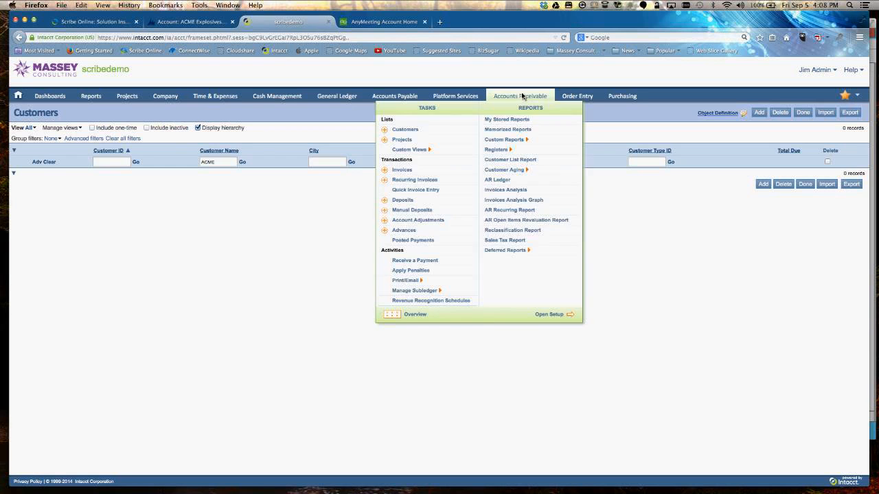
{"action": "left_click", "coordinate": [408, 130]}
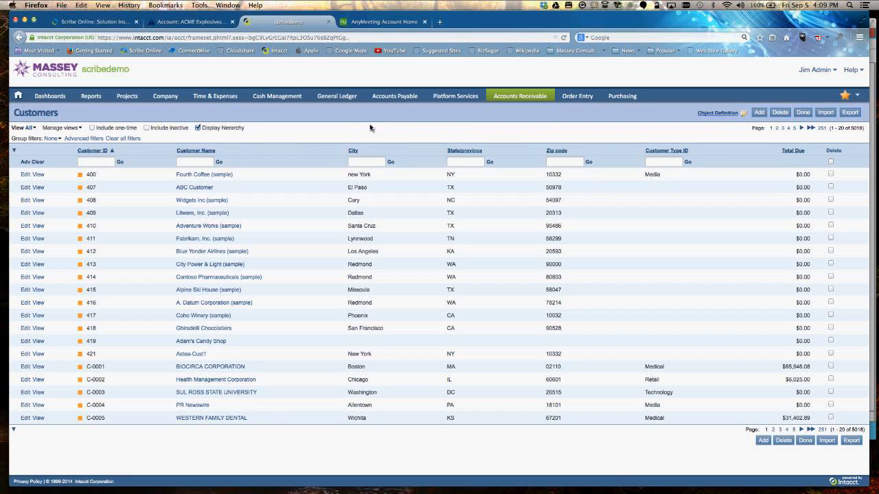
Filter the customers list by the customer name ACME.
{"action": "left_click", "coordinate": [199, 164]}
{"action": "type", "text": "A"}
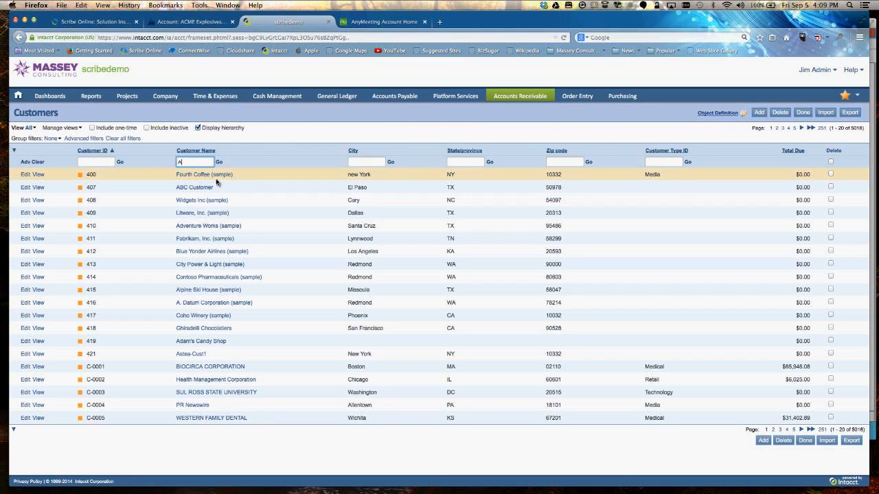
{"action": "type", "text": "CME"}
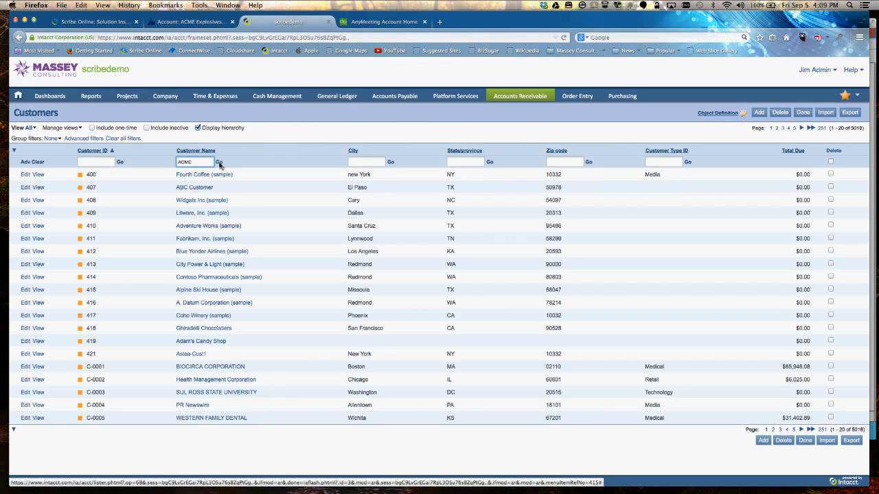
{"action": "left_click", "coordinate": [219, 162]}
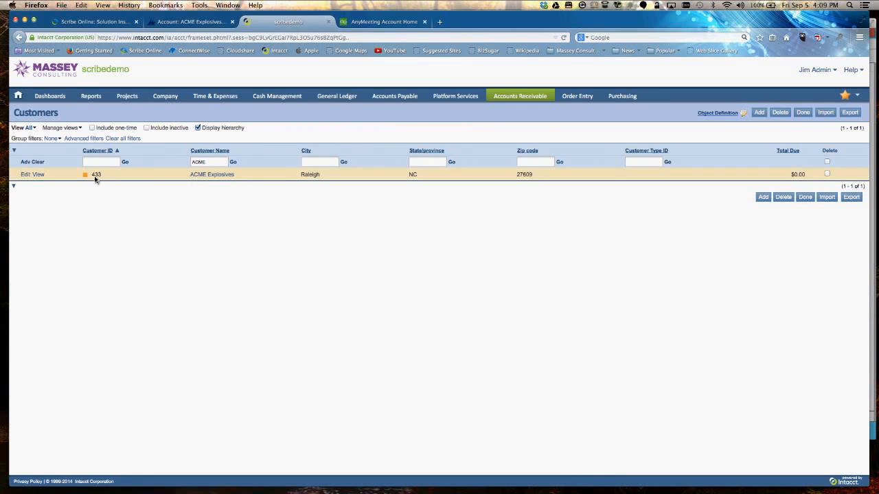
Open the ACME Explosives customer record for editing and compare its ID with the Intacct ID on the Dynamics CRM account.
{"action": "left_click", "coordinate": [25, 175]}
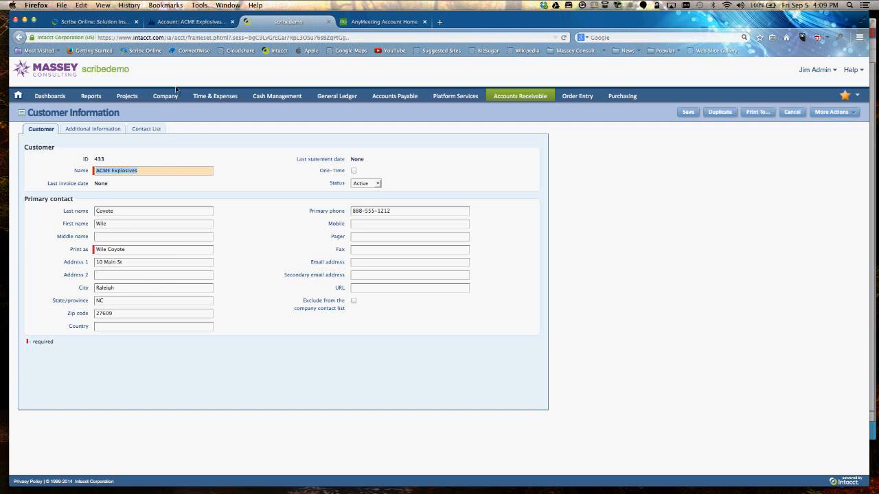
{"action": "left_click", "coordinate": [186, 22]}
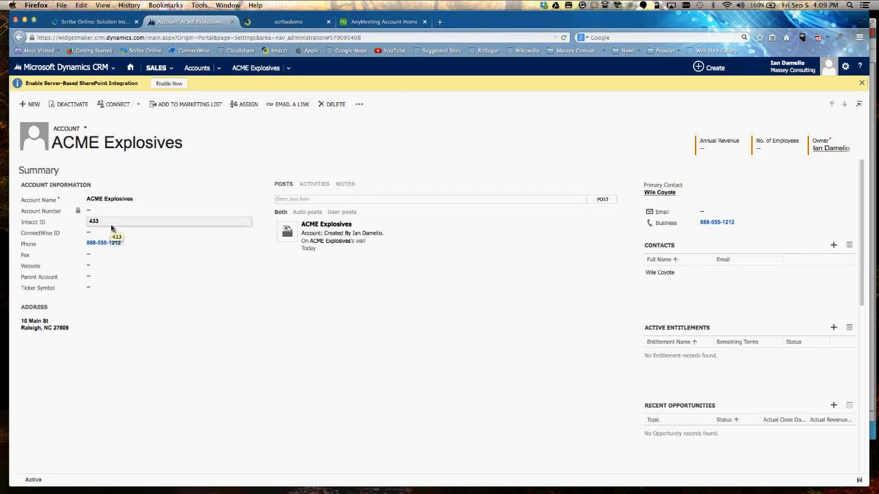
{"action": "left_click", "coordinate": [272, 26]}
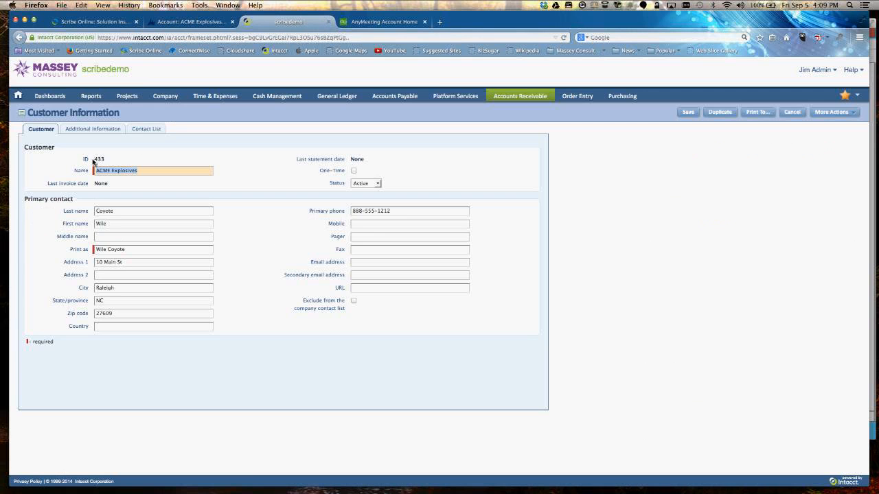
{"action": "left_click", "coordinate": [187, 22]}
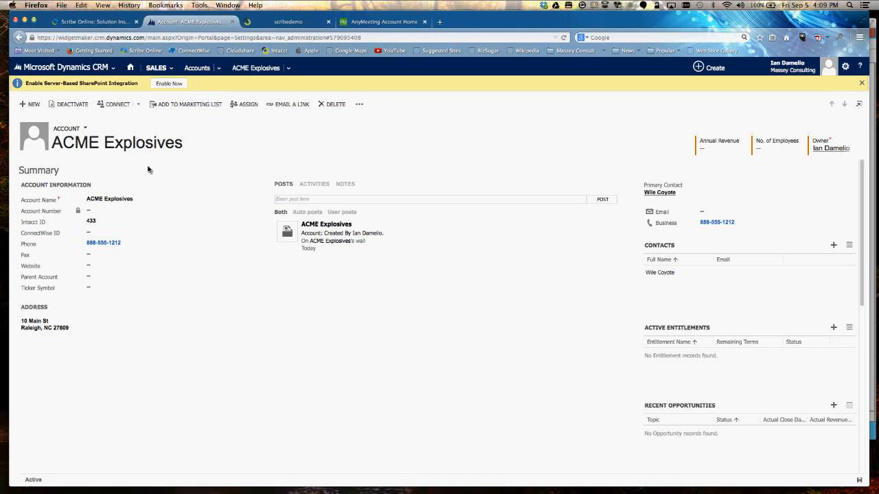